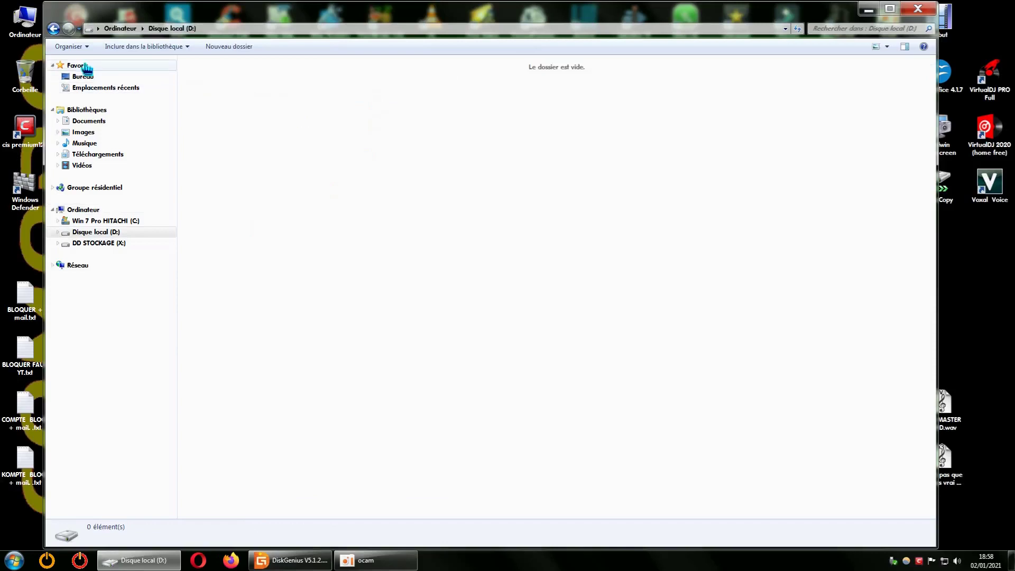
Return to the drive overview and check the general properties of Disque local (D:).
click(54, 29)
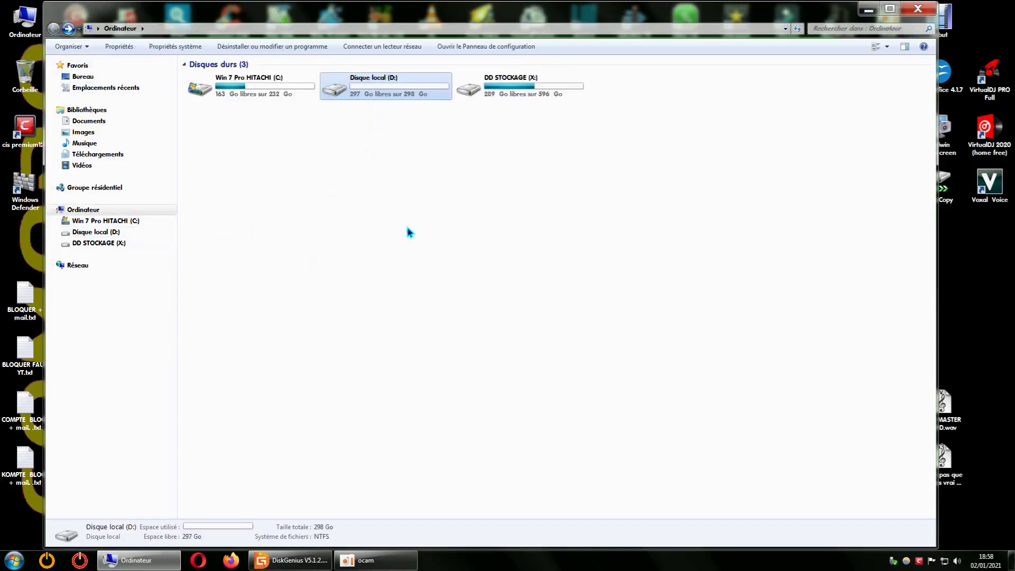
right_click(386, 84)
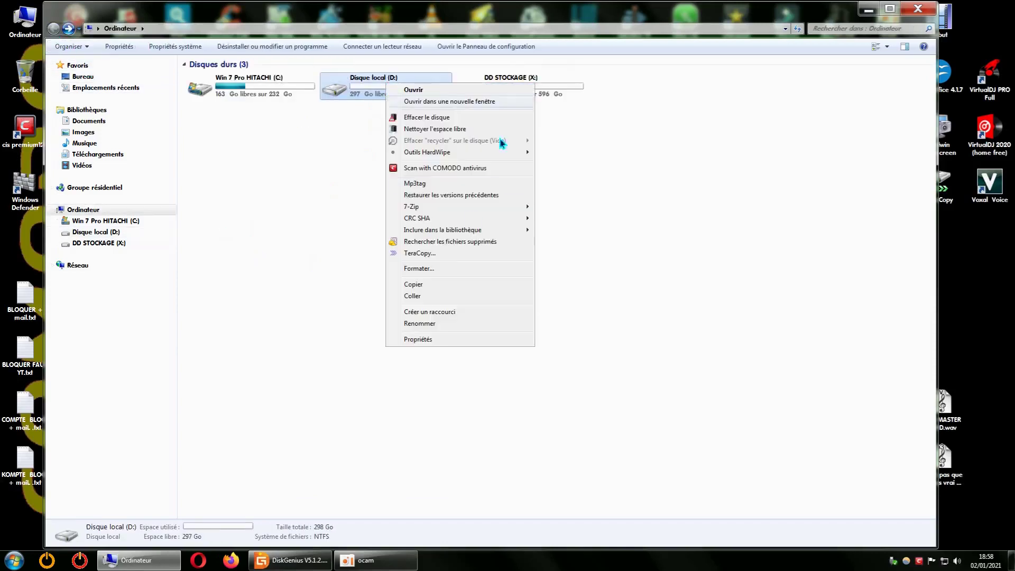
click(423, 341)
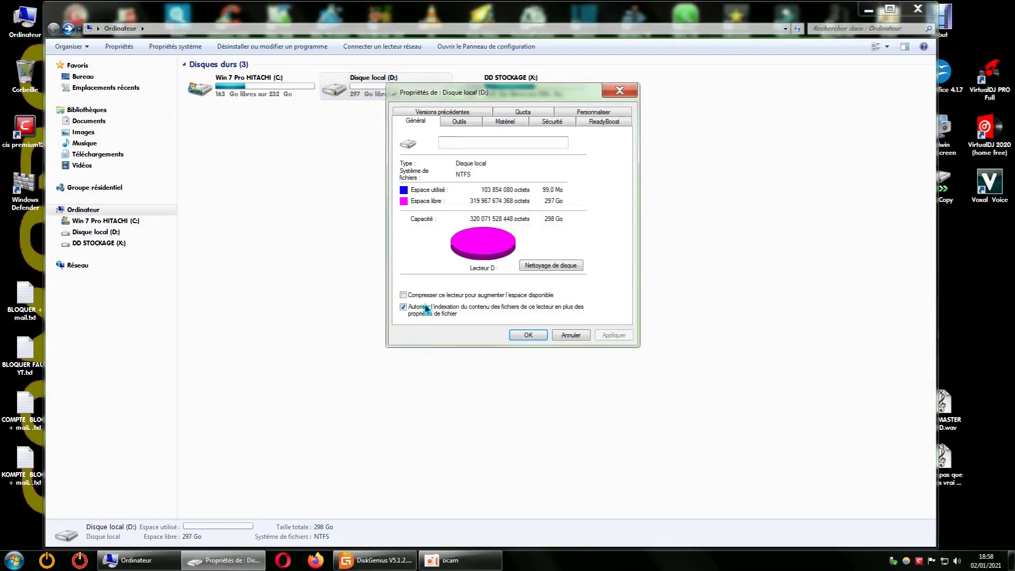
click(632, 94)
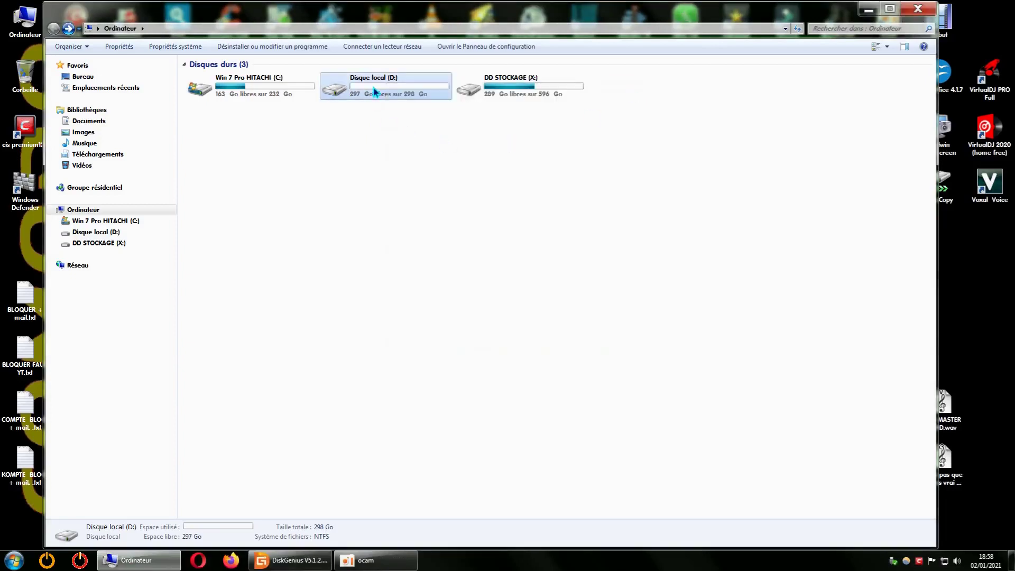
Quick-format Disque local (D:) as NTFS with a 4096-byte allocation unit and no volume name.
right_click(374, 92)
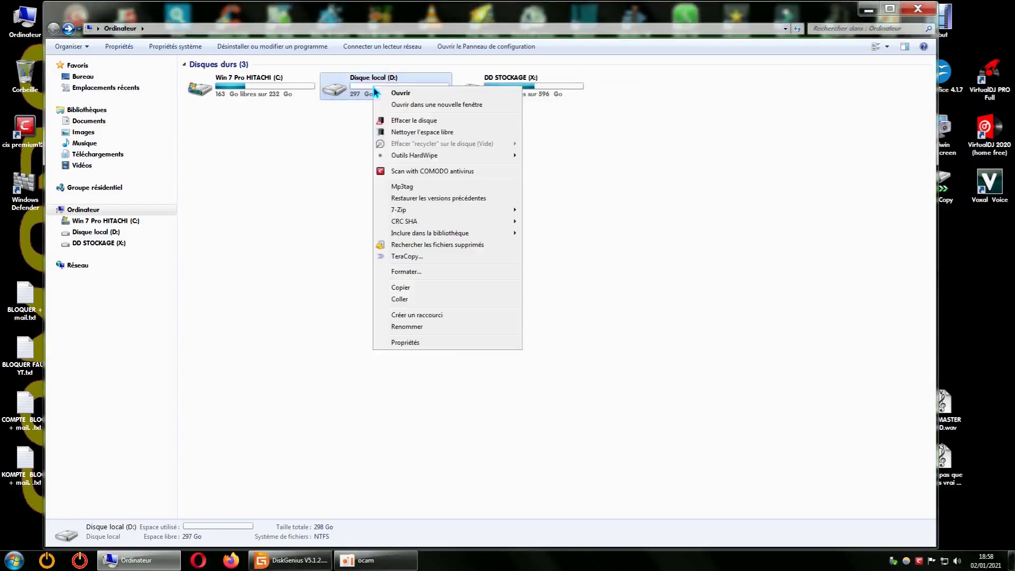
click(405, 272)
drag(175, 112, 411, 190)
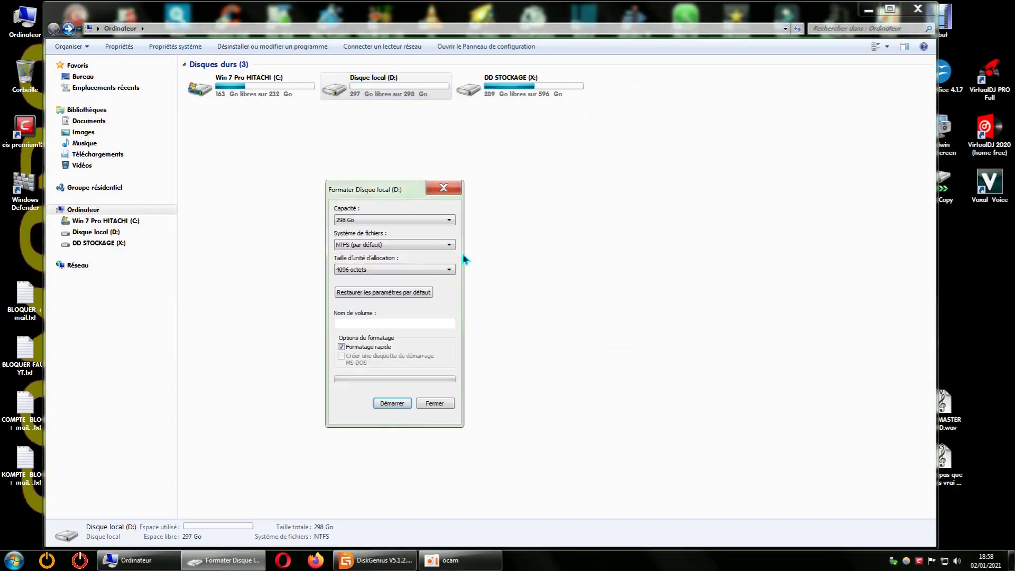
click(395, 404)
click(561, 280)
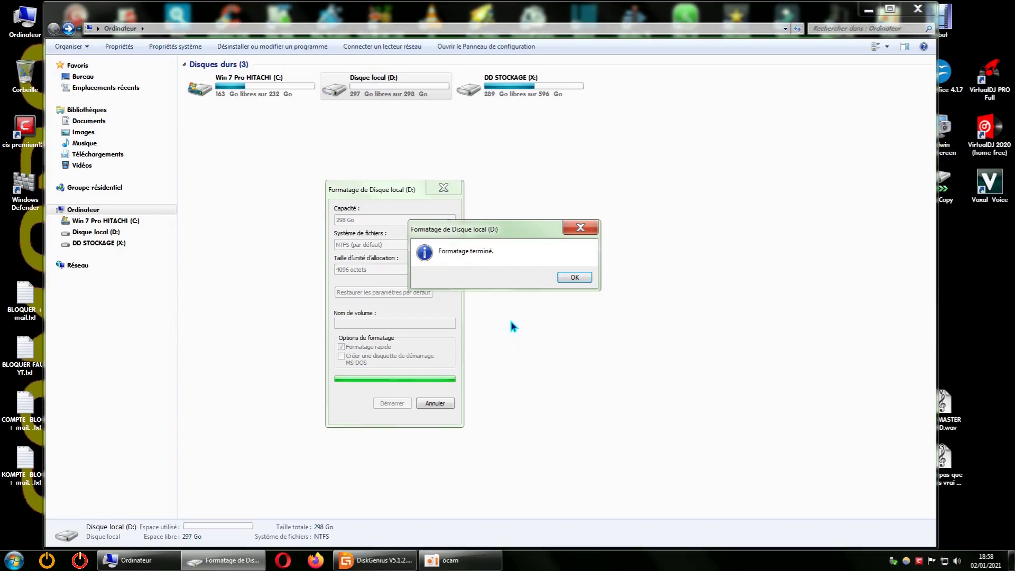
click(575, 277)
click(431, 405)
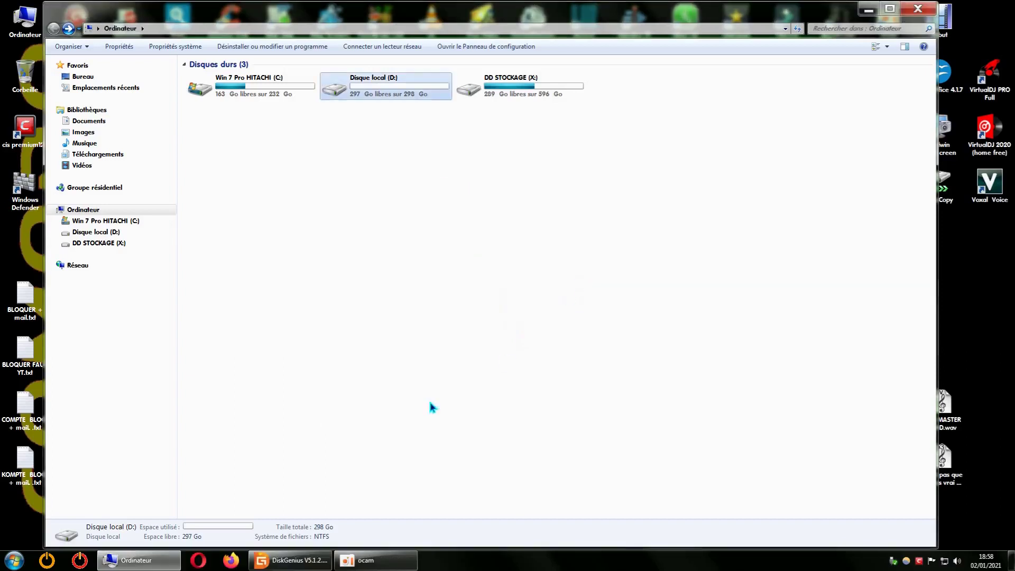
Copy the Téléchargements library into the root of Disque local (D:).
right_click(109, 162)
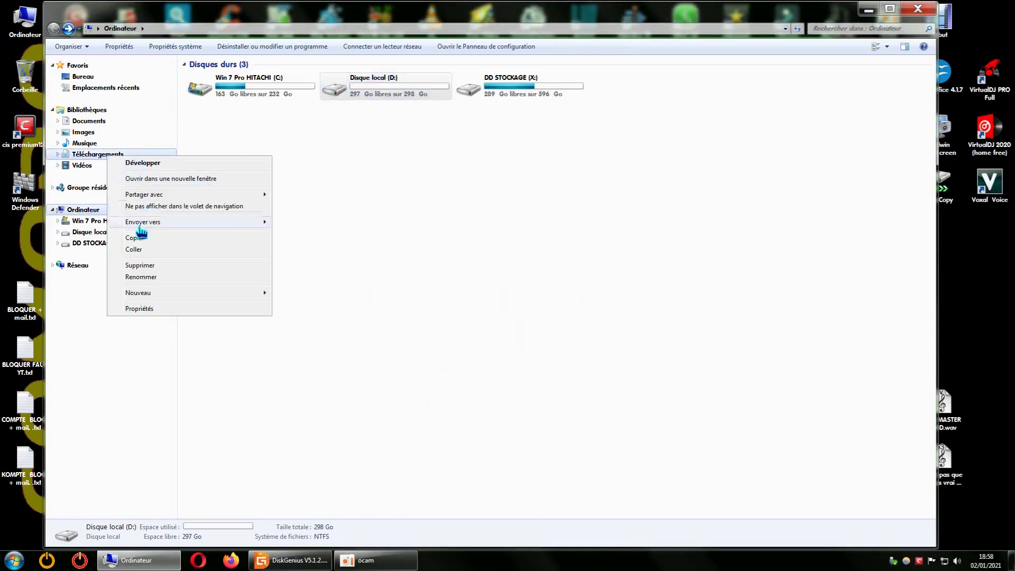
click(369, 148)
double_click(374, 89)
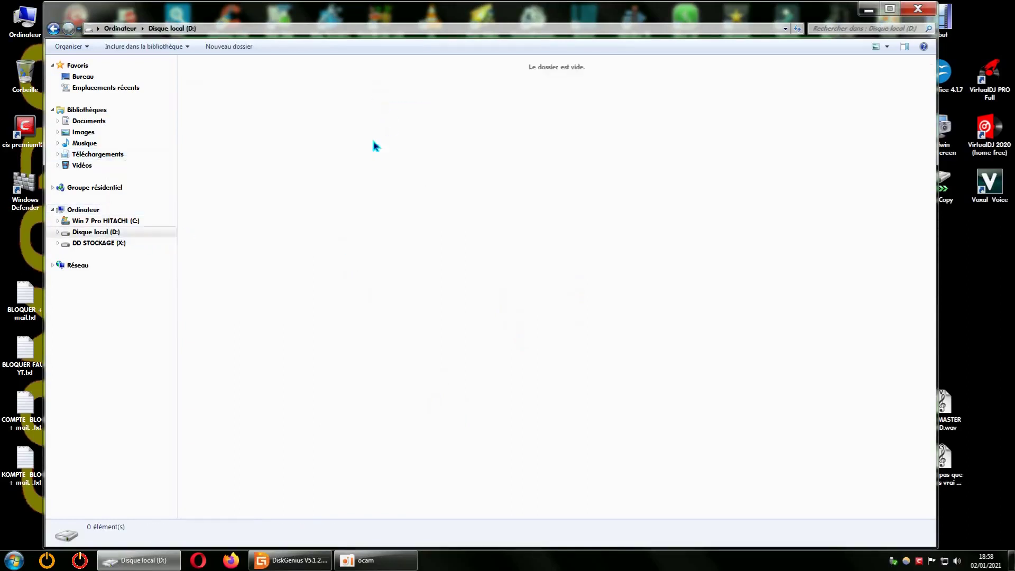
right_click(374, 190)
click(423, 266)
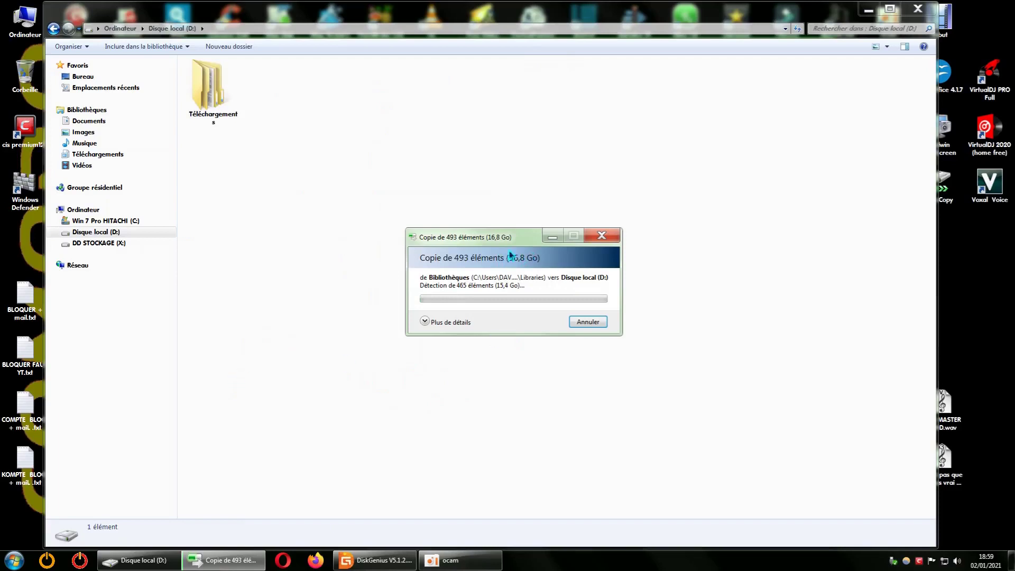
Check the running copy's transfer details, collapse them, and cancel the copy.
drag(505, 241, 478, 229)
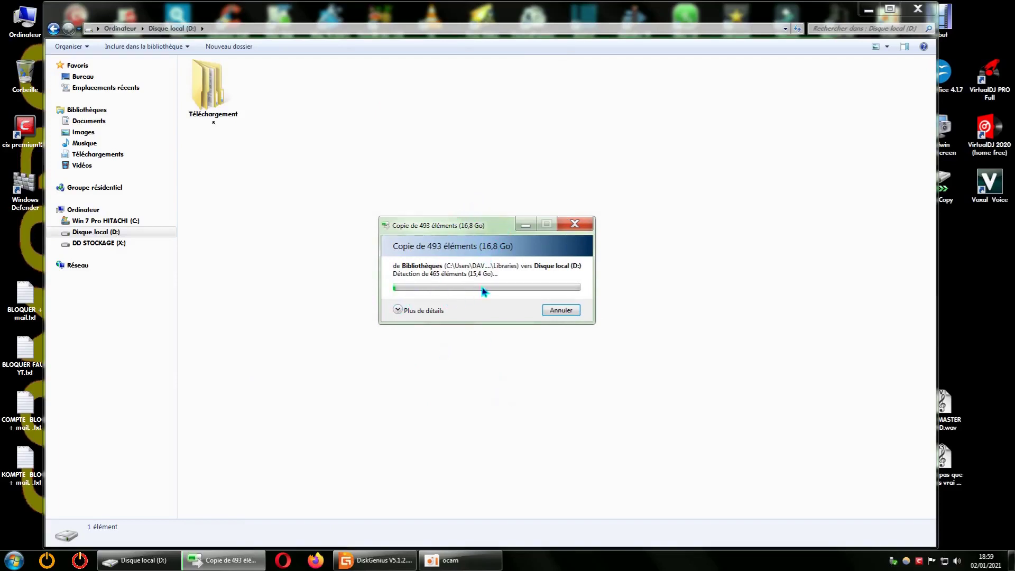
click(398, 311)
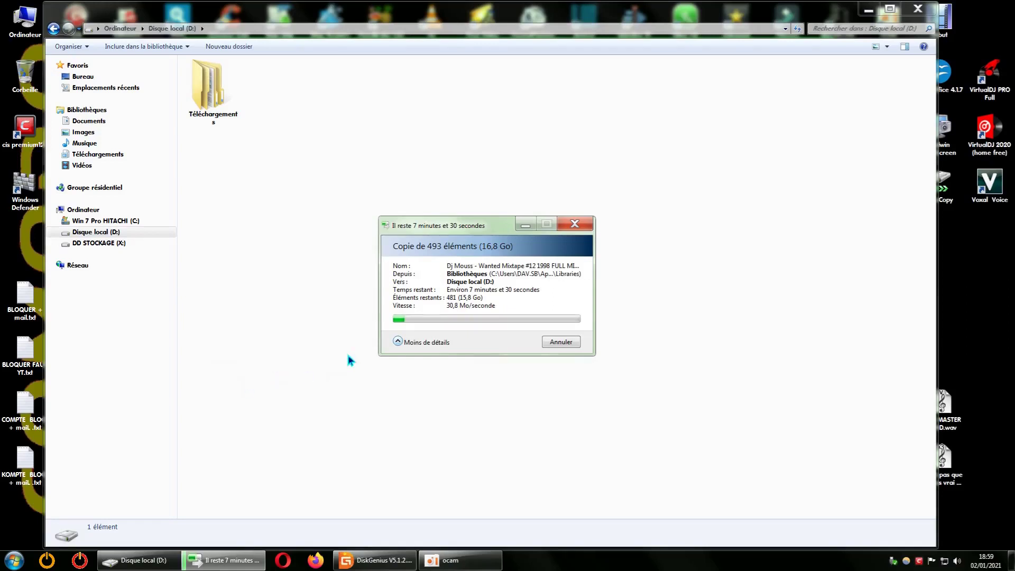
click(398, 341)
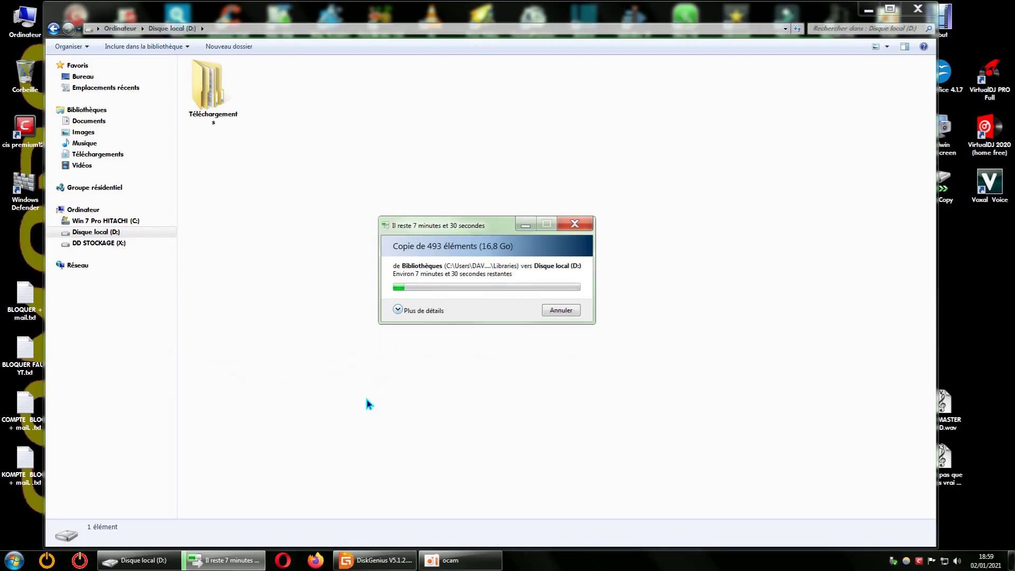
mouse_move(465, 561)
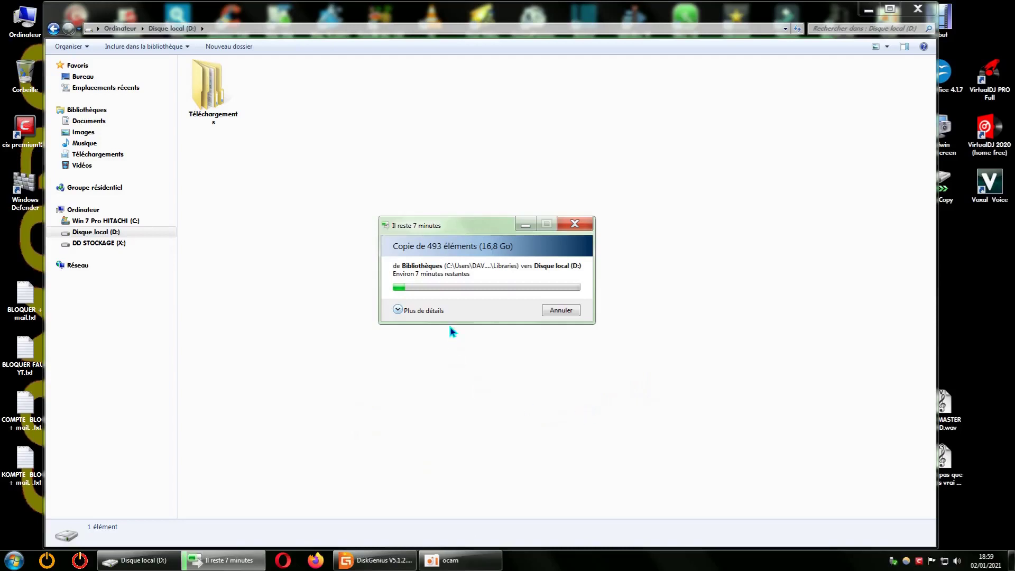
click(558, 312)
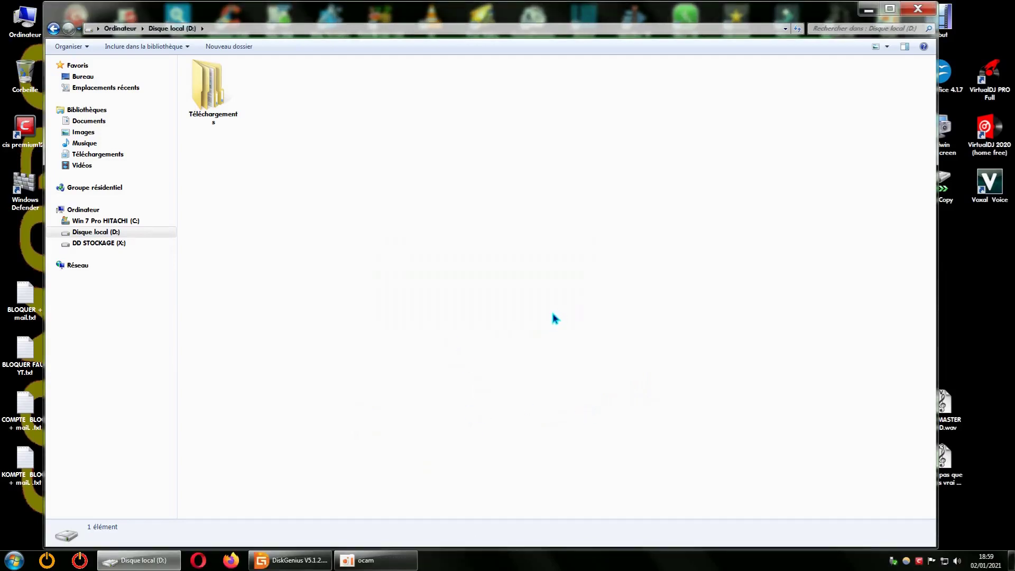
Check the TELECHARGEMENT DOWNLOAD folder inside Téléchargements on drive D: and close the file window.
double_click(214, 106)
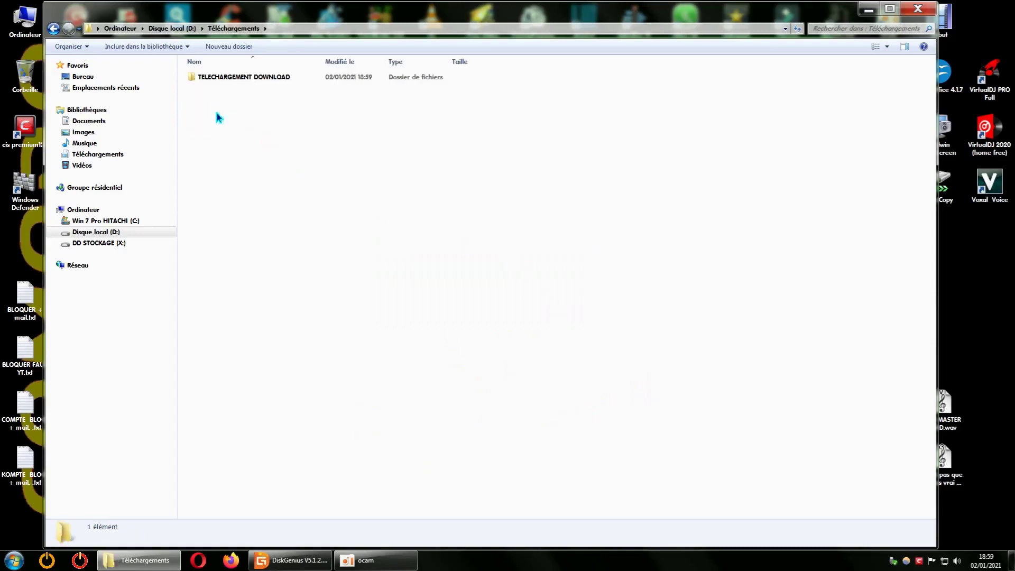
double_click(276, 79)
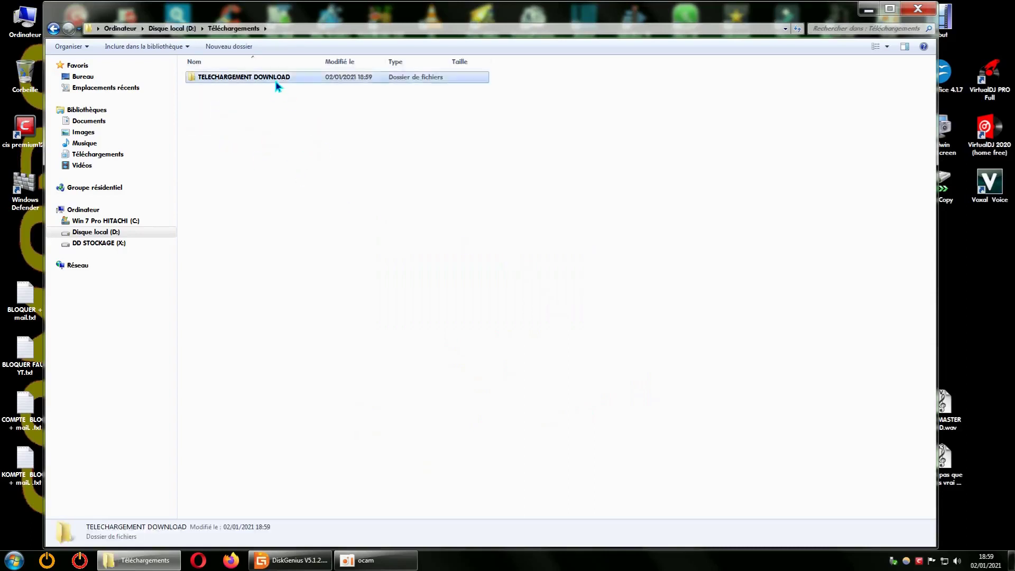
click(53, 28)
click(917, 9)
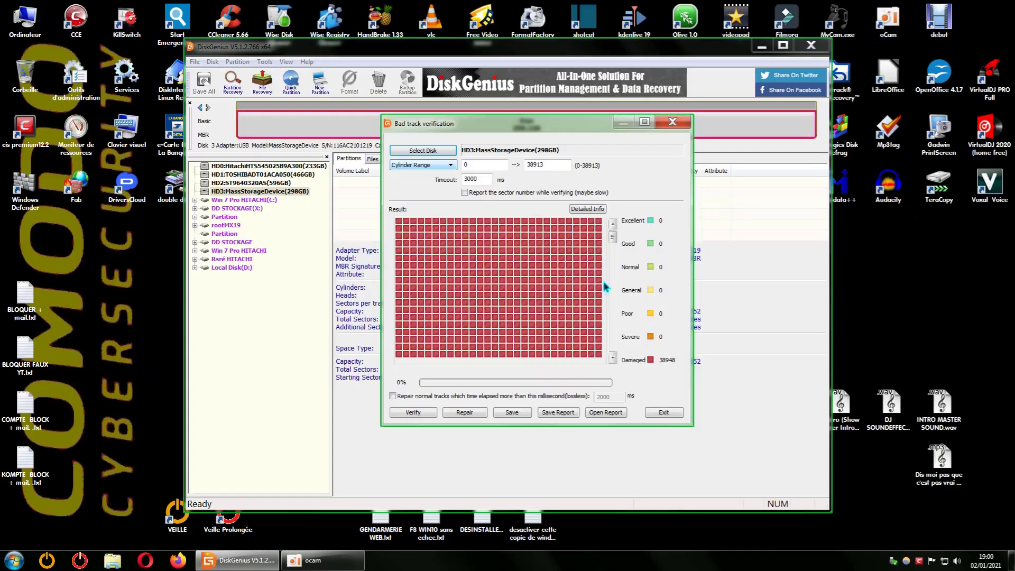
In DiskGenius, verify HD3:MassStorageDevice(298GB) for bad tracks over cylinders 0 to 38913 with a 3000 ms timeout.
mouse_move(553, 127)
mouse_down()
mouse_move(616, 133)
mouse_move(544, 133)
mouse_up()
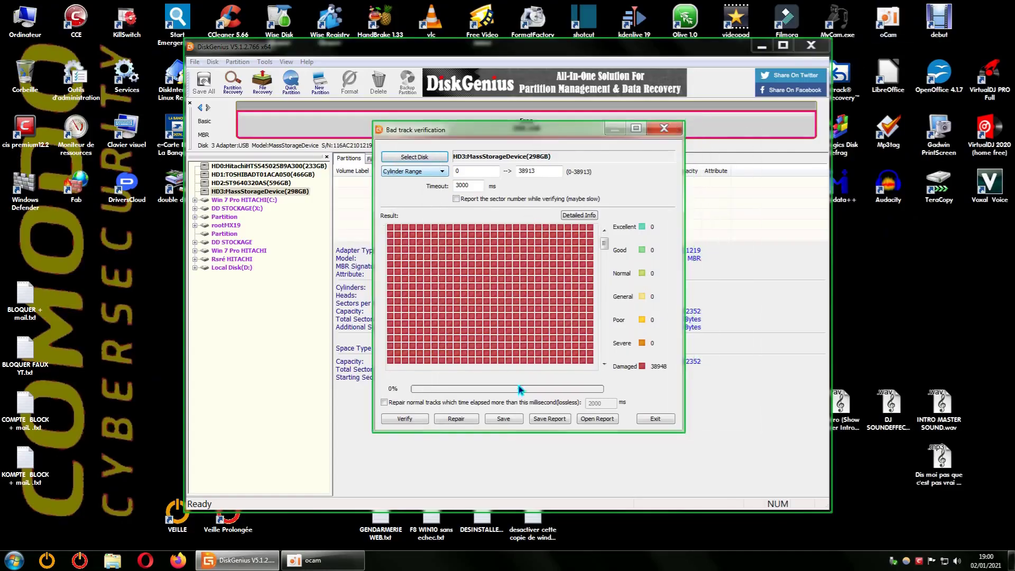
click(403, 419)
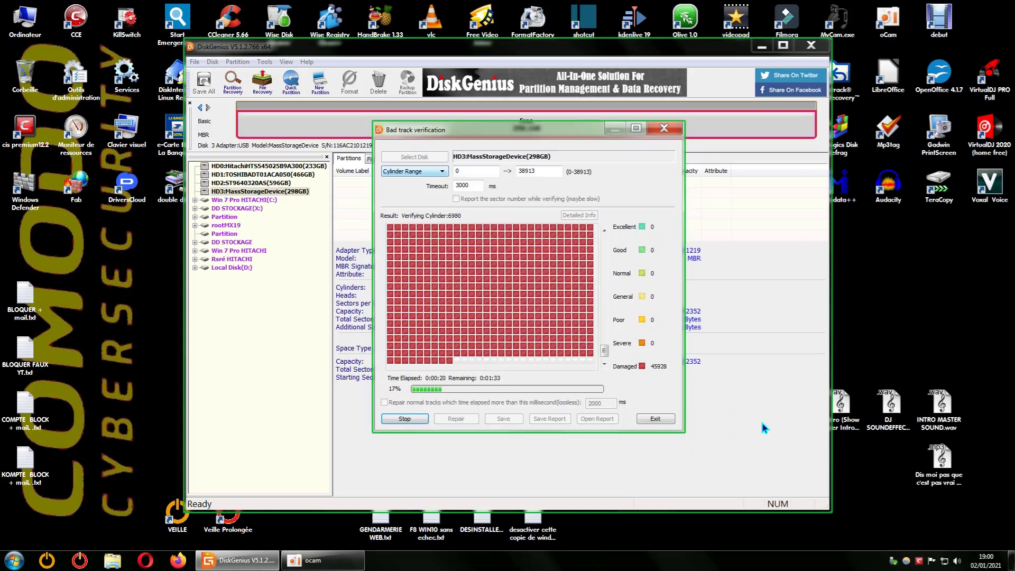
click(365, 523)
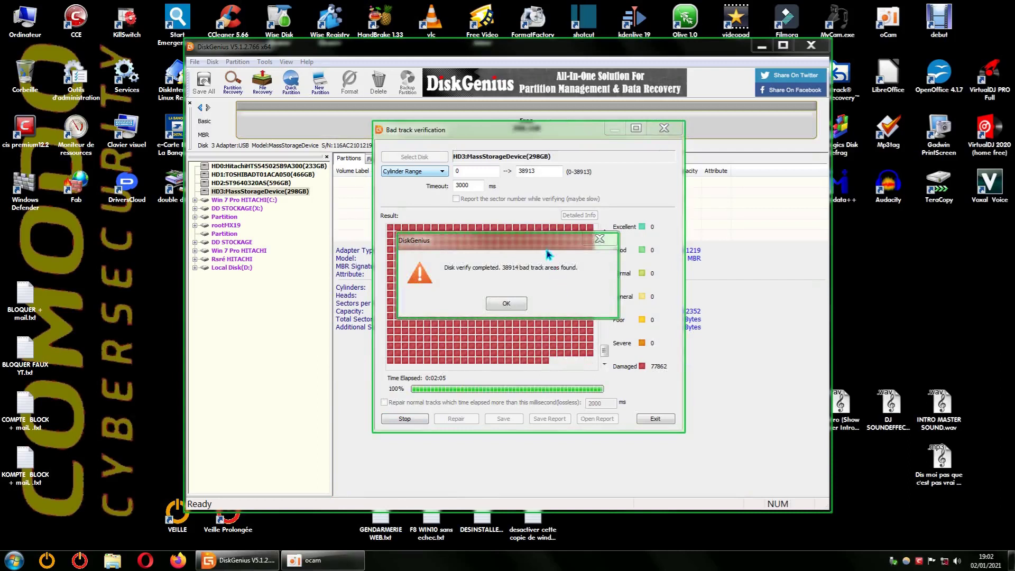
drag(547, 244, 433, 301)
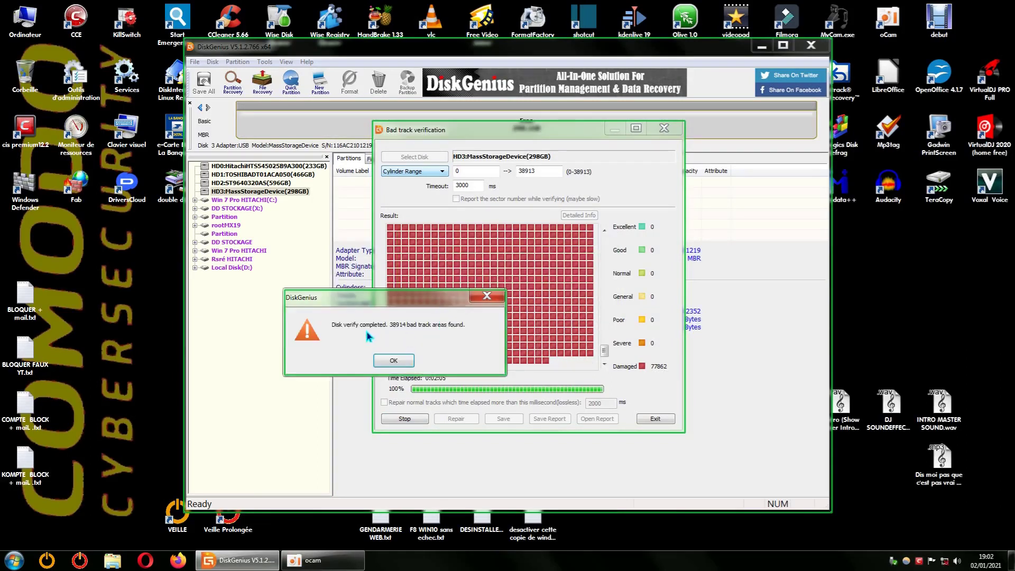
click(394, 360)
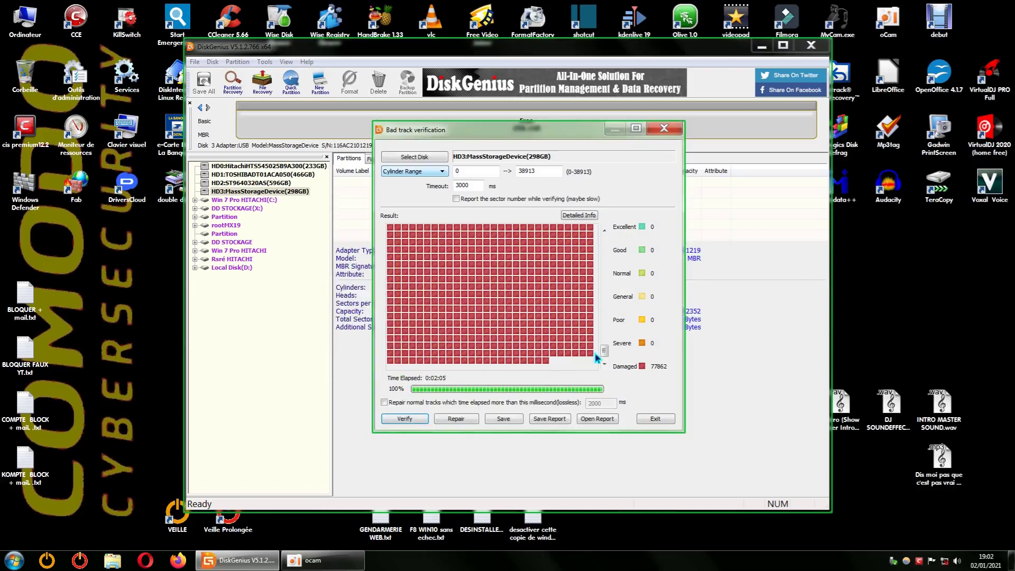
Try to repair the bad tracks on HD3:MassStorageDevice(298GB), accepting the backup caution and moving the error window aside.
mouse_move(606, 357)
mouse_down()
mouse_move(605, 252)
mouse_move(605, 370)
mouse_up()
click(302, 193)
click(458, 418)
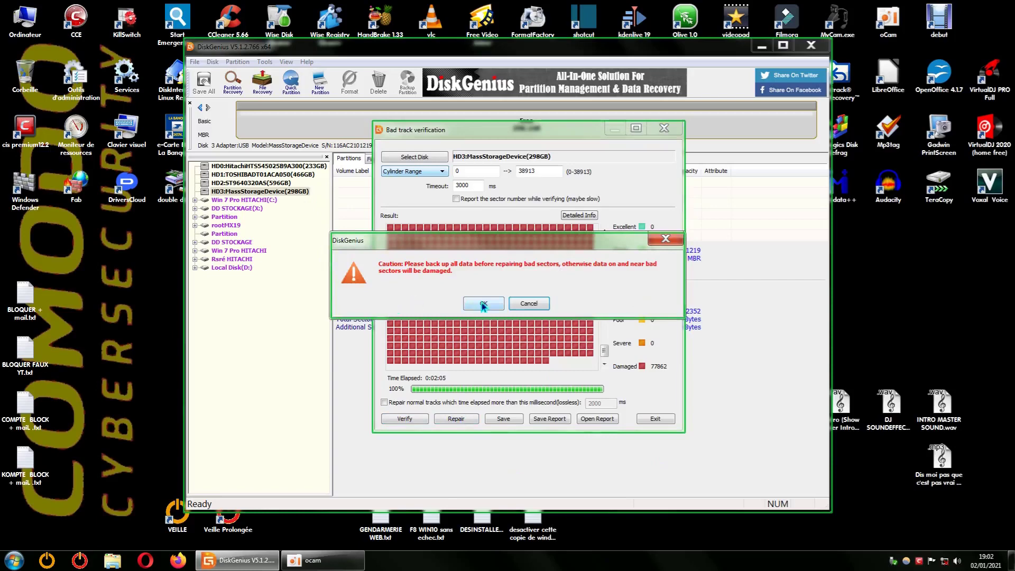
click(483, 304)
click(483, 304)
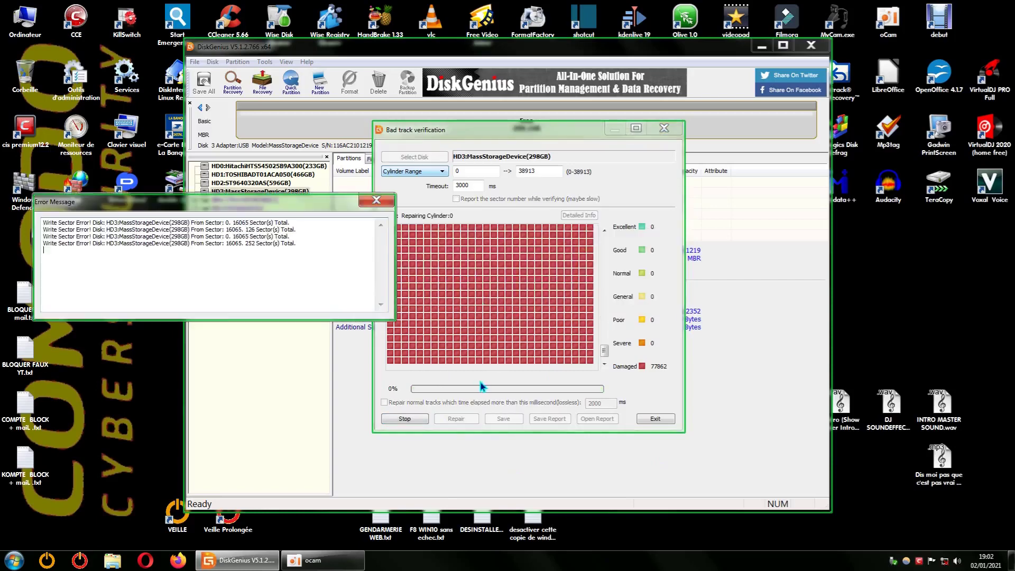
drag(285, 208, 599, 377)
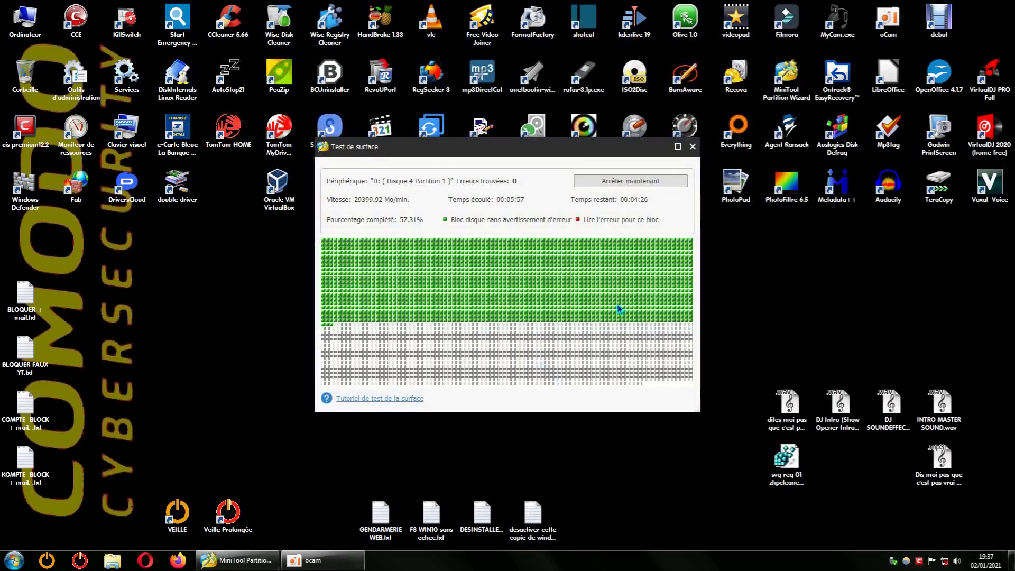
Follow MiniTool's surface test of partition D: on Disque 4 to completion and exit the test.
mouse_move(486, 149)
mouse_down()
mouse_move(512, 156)
mouse_move(485, 161)
mouse_up()
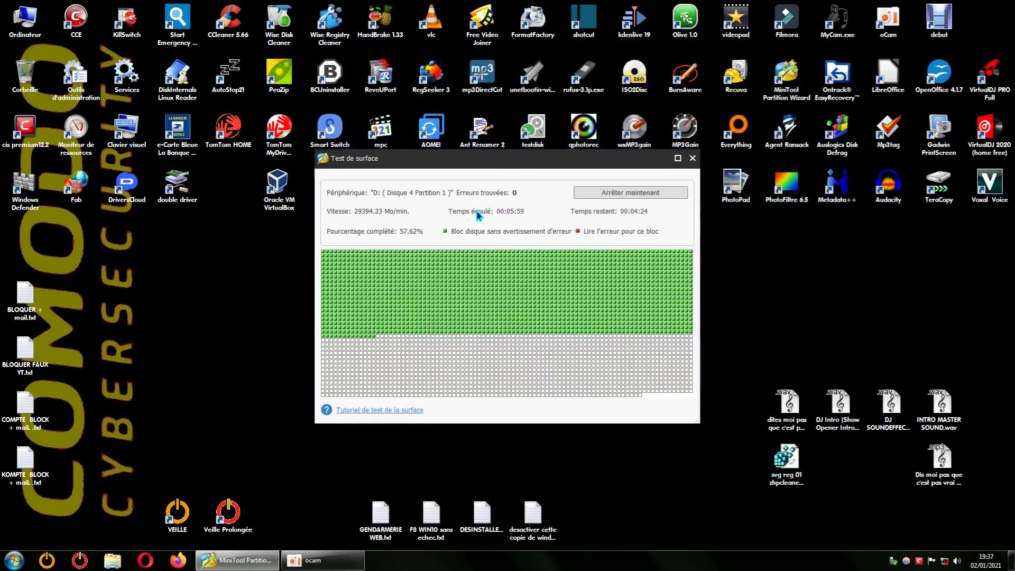
mouse_move(243, 562)
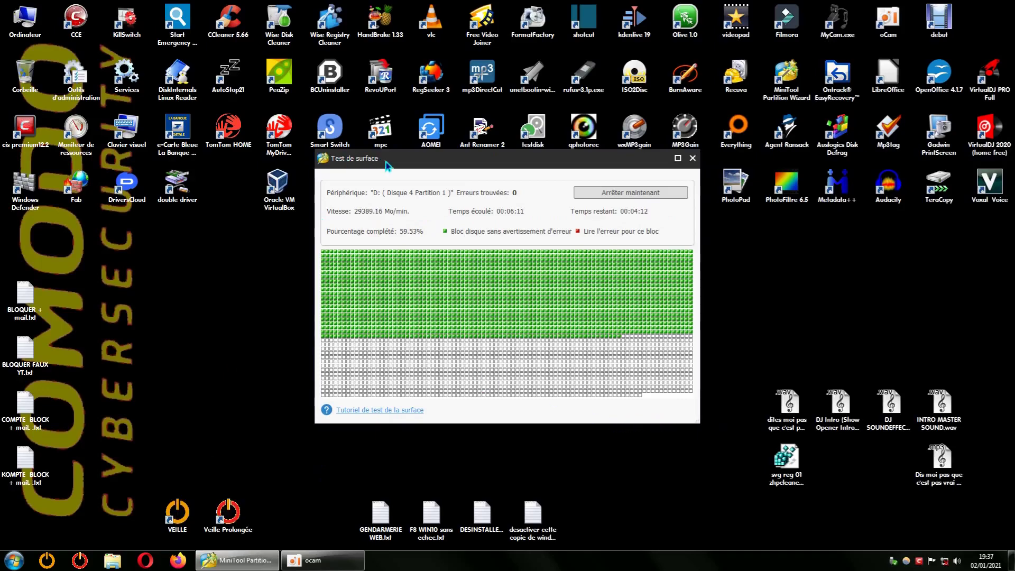
mouse_move(391, 159)
mouse_down()
mouse_move(363, 158)
mouse_move(393, 162)
mouse_up()
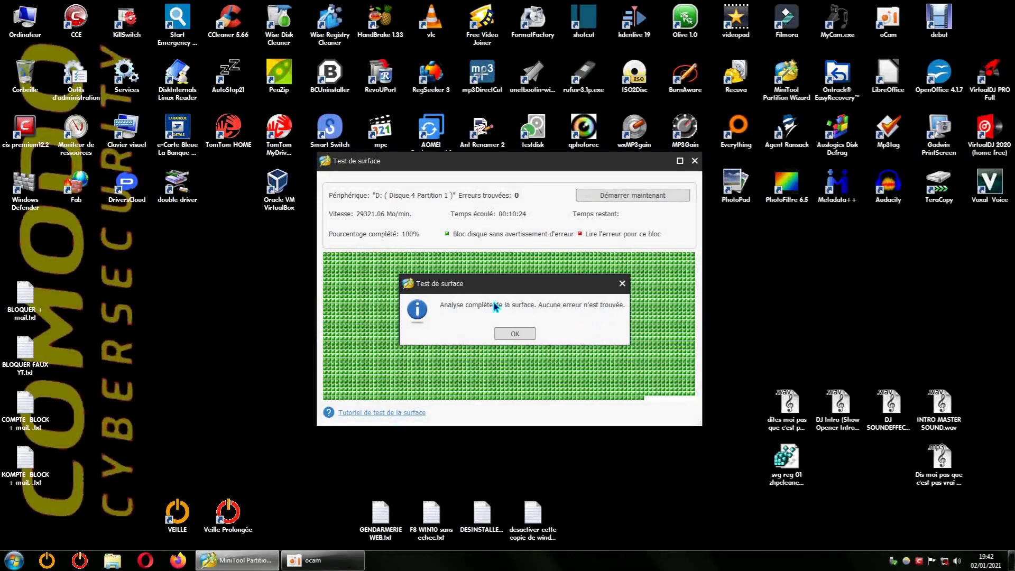
click(517, 334)
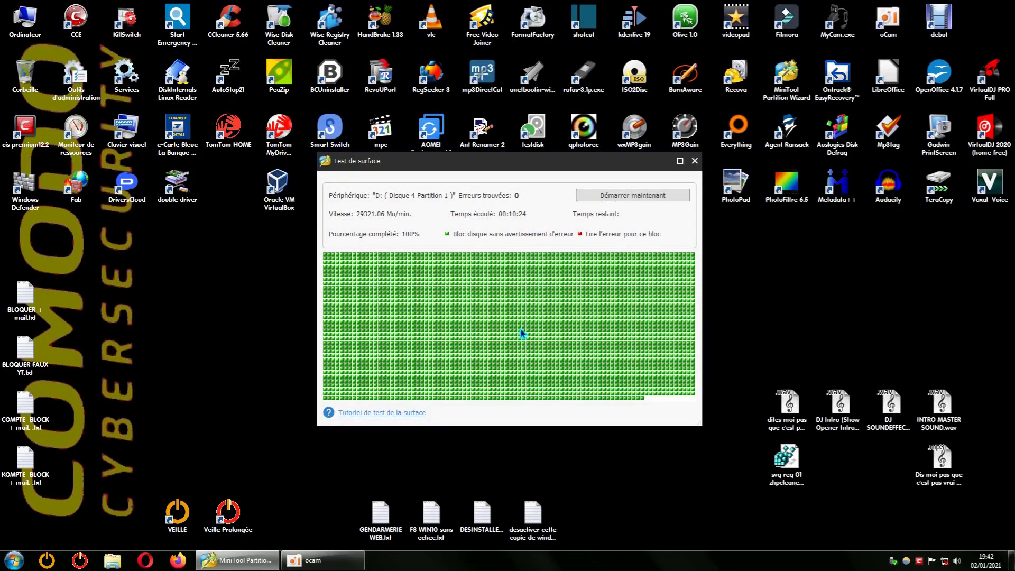
click(695, 161)
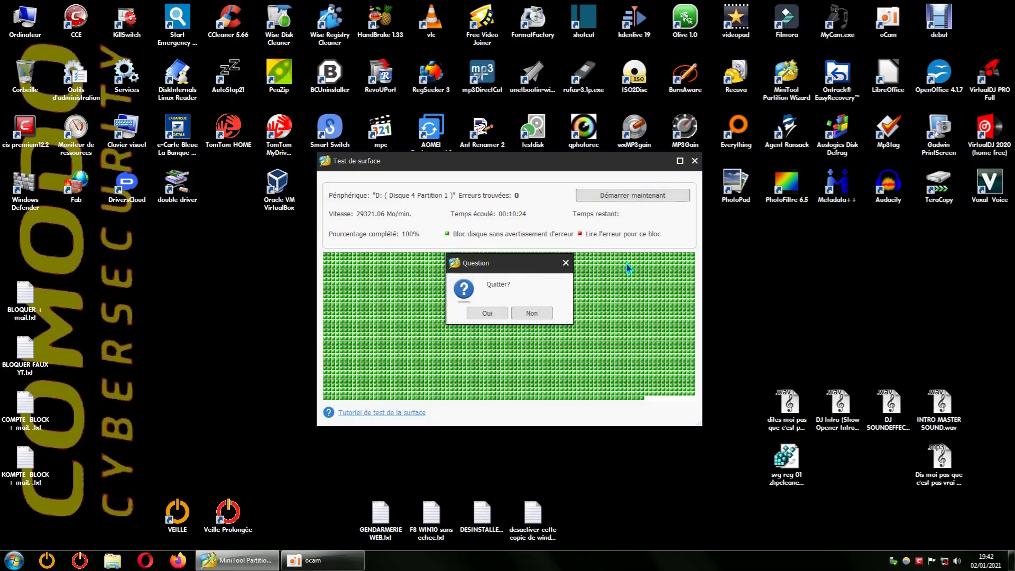
click(490, 315)
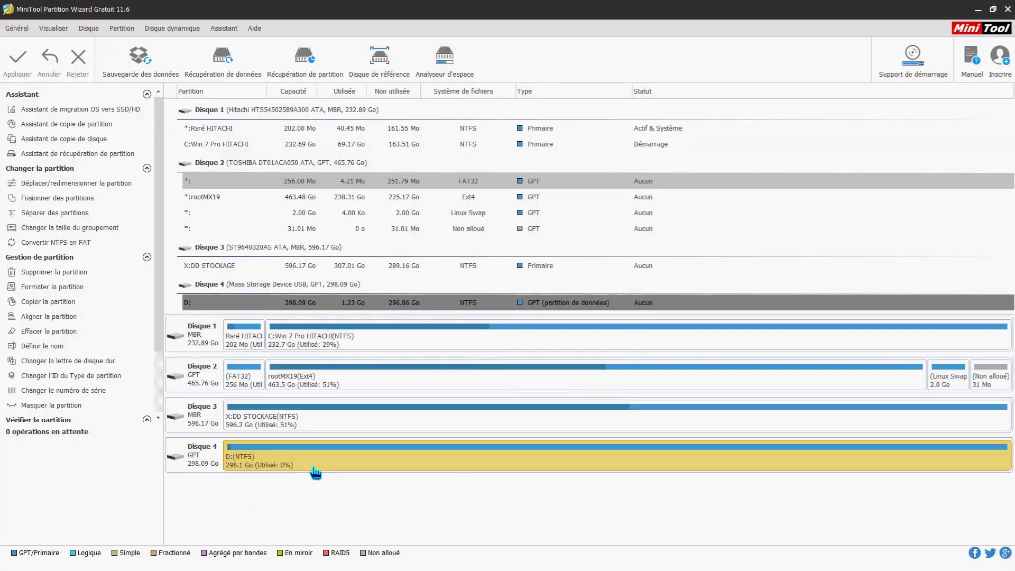
Restore MiniTool Partition Wizard to a smaller window, close it, and open Ordinateur in Windows Explorer.
click(994, 9)
drag(633, 89, 587, 71)
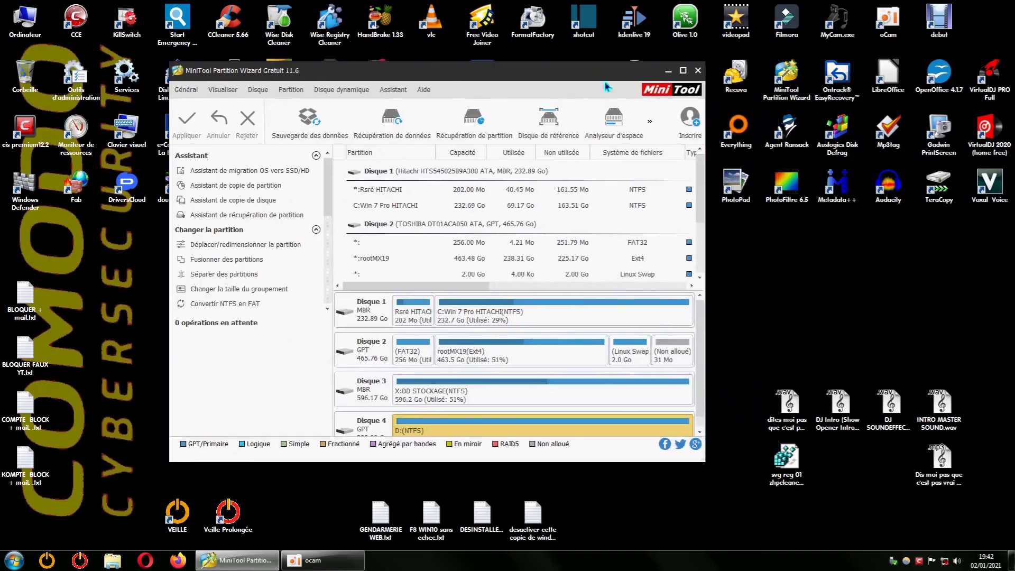
click(698, 71)
double_click(25, 29)
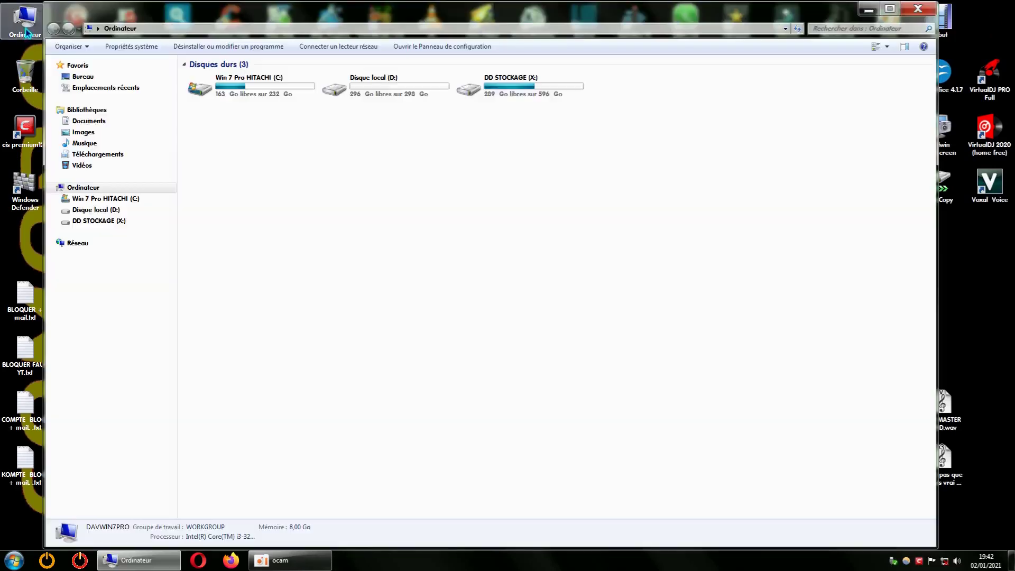